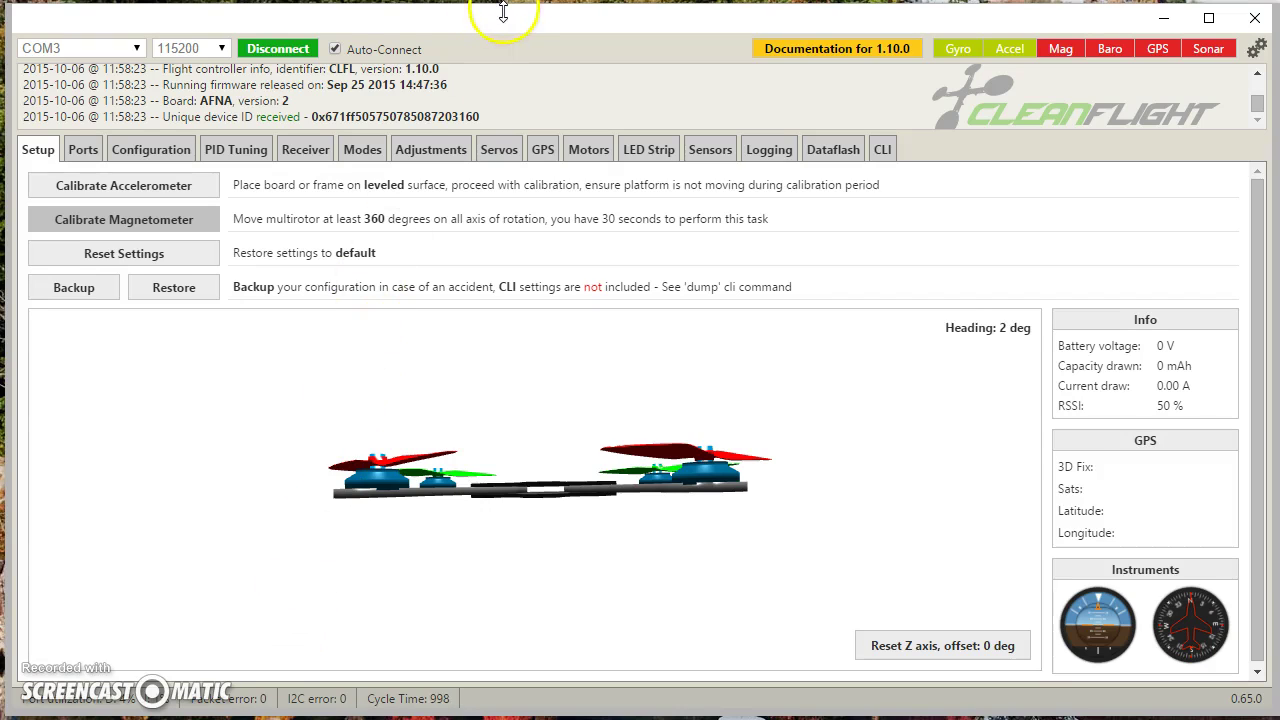
Step: Run 'version' in the CLI to show the BetaFlight v2/NAZE 1.10.0 firmware
{"action": "left_click_drag", "start_coordinate": [498, 22], "coordinate": [495, 15]}
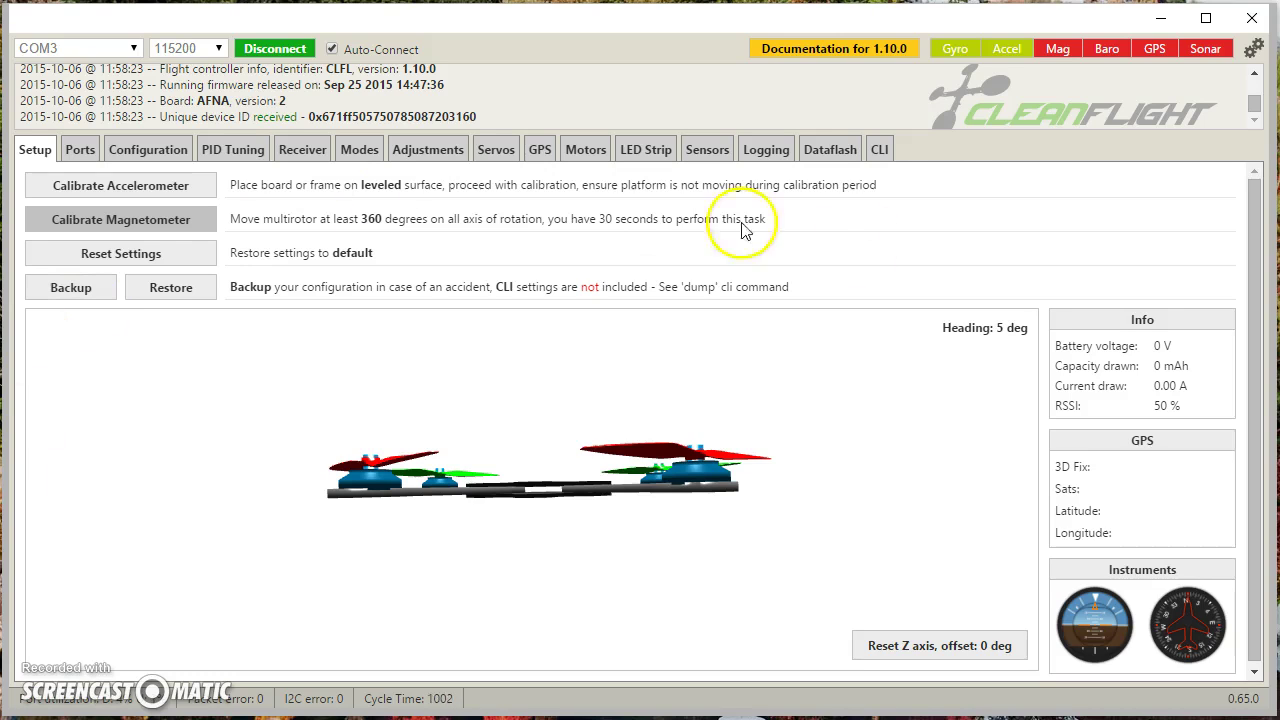
{"action": "left_click", "coordinate": [880, 149]}
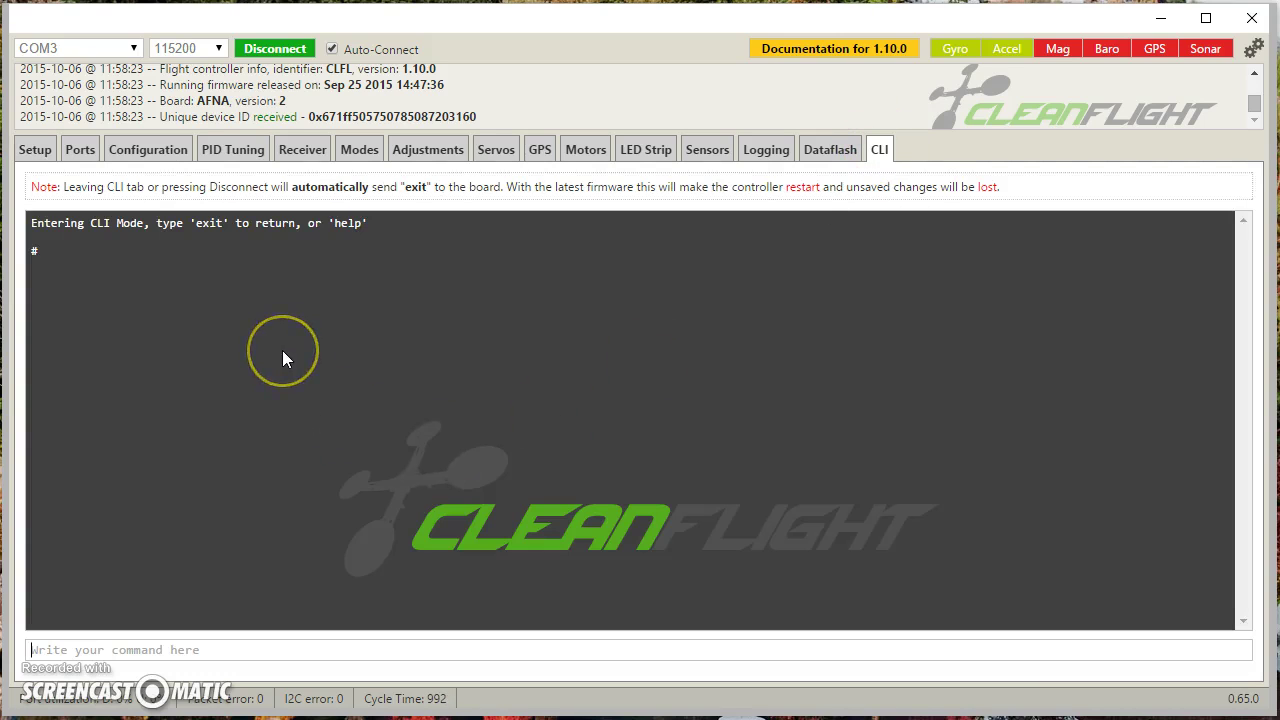
{"action": "type", "text": "version"}
{"action": "key", "text": "Return"}
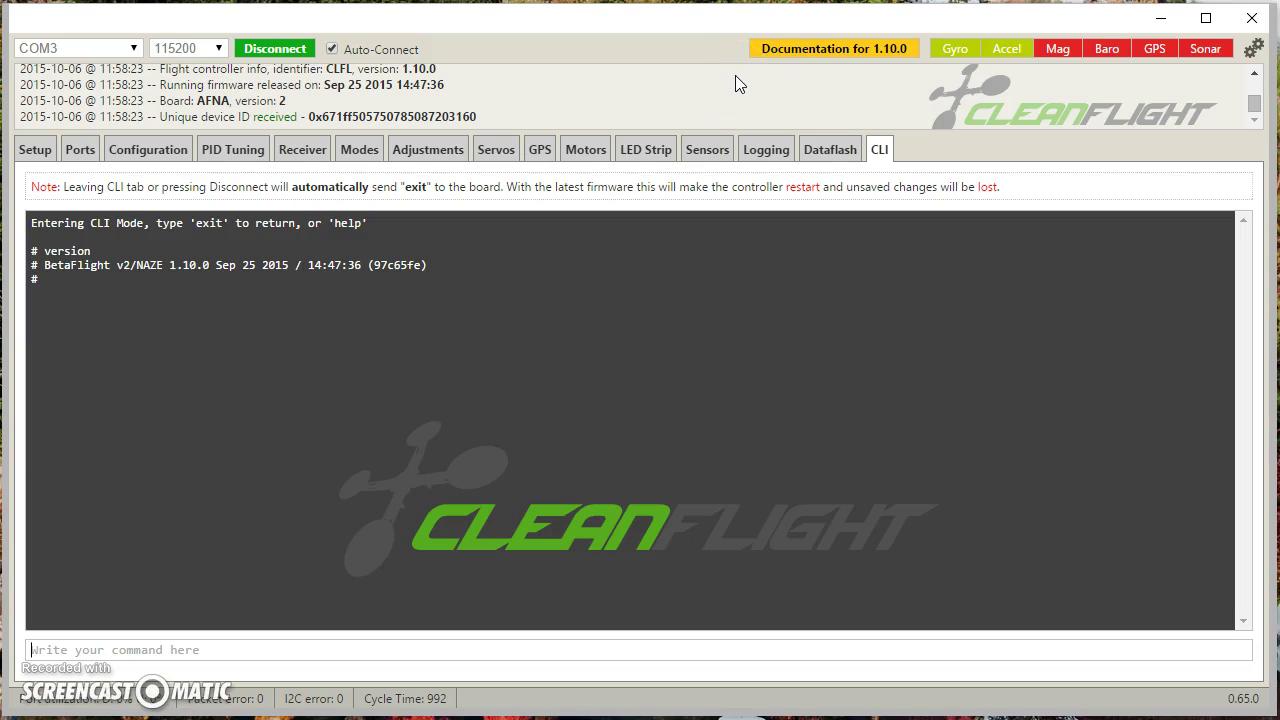
Step: Disconnect Cleanflight from the flight controller and connect it again
{"action": "left_click", "coordinate": [285, 48]}
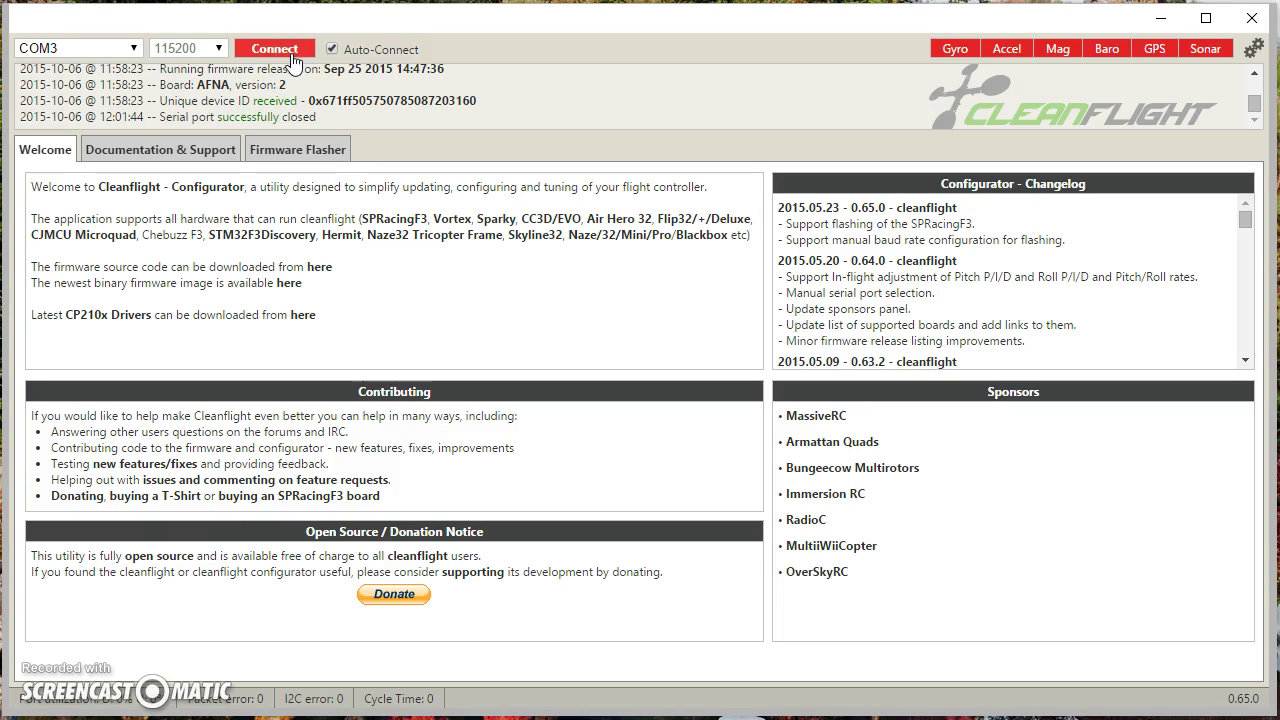
{"action": "left_click", "coordinate": [286, 48]}
{"action": "left_click", "coordinate": [860, 155]}
Step: Enter the 1wire command in the CLI, then disconnect and switch to BLHeliSuite
{"action": "left_click", "coordinate": [877, 150]}
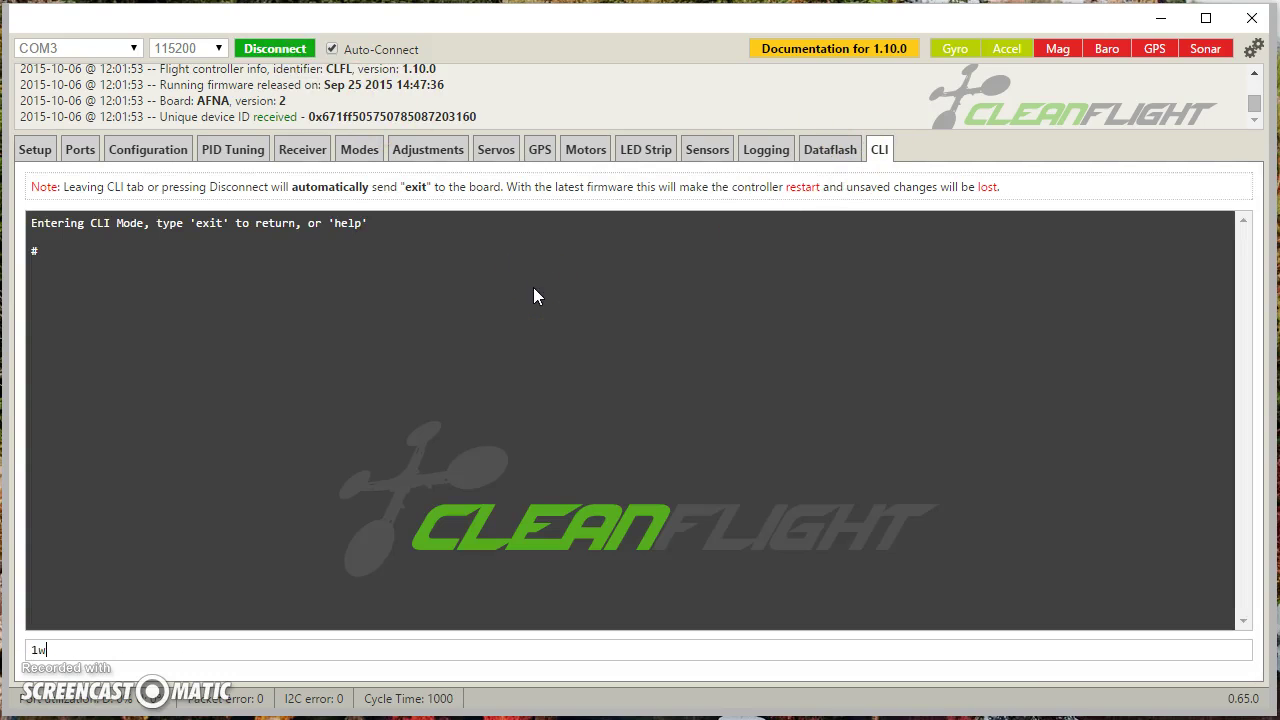
{"action": "type", "text": "re"}
{"action": "key", "text": "Return"}
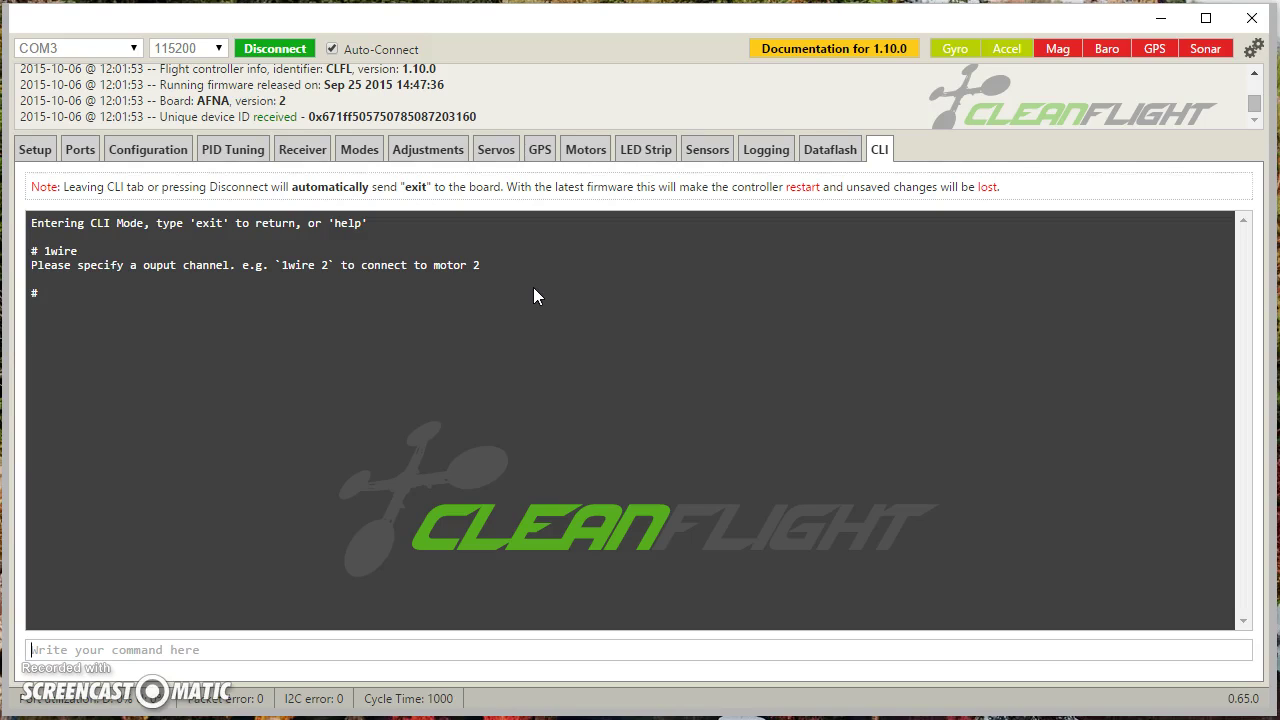
{"action": "left_click", "coordinate": [276, 50]}
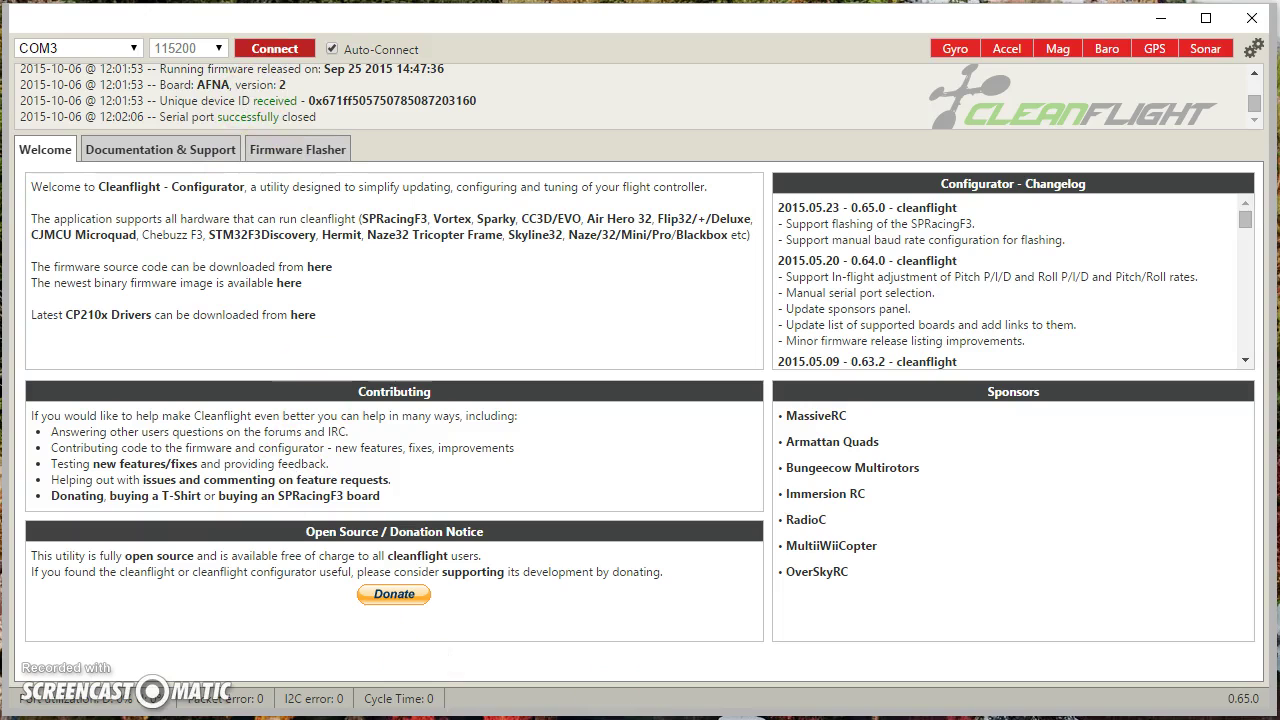
{"action": "left_click", "coordinate": [600, 716]}
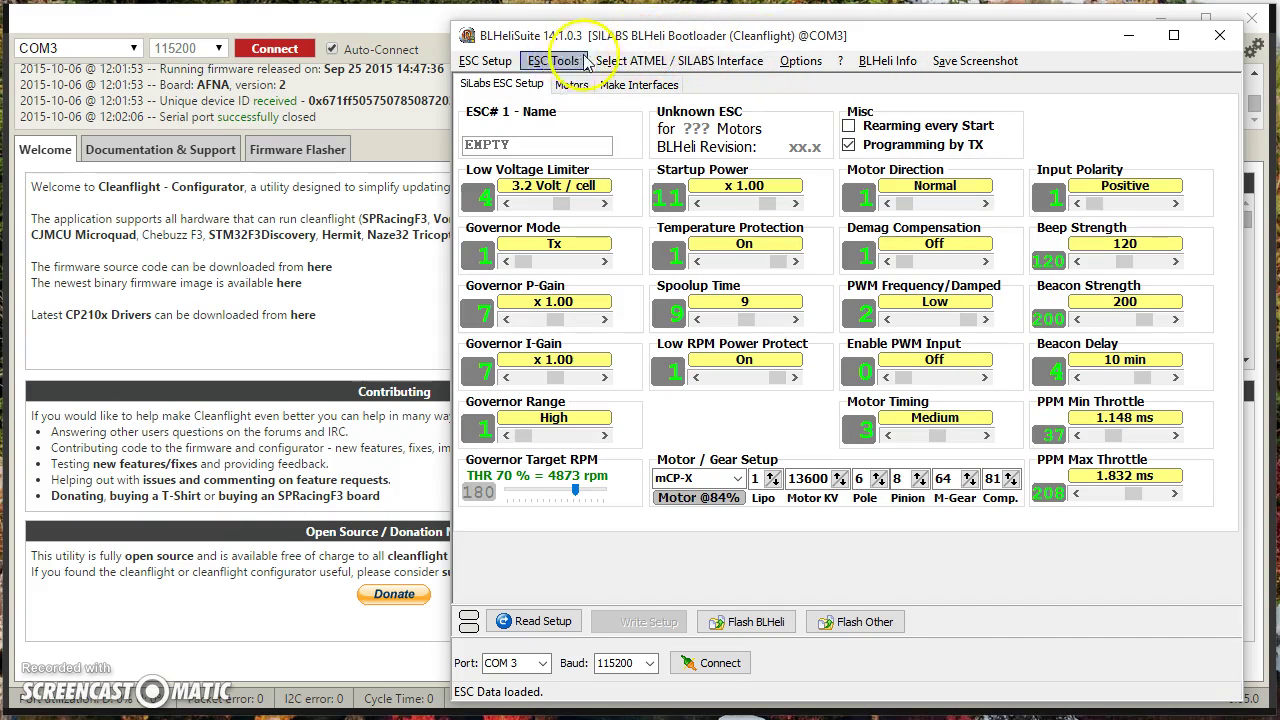
Step: Select the SILABS BLHeli Bootloader (Cleanflight) interface on COM 3
{"action": "left_click", "coordinate": [643, 64]}
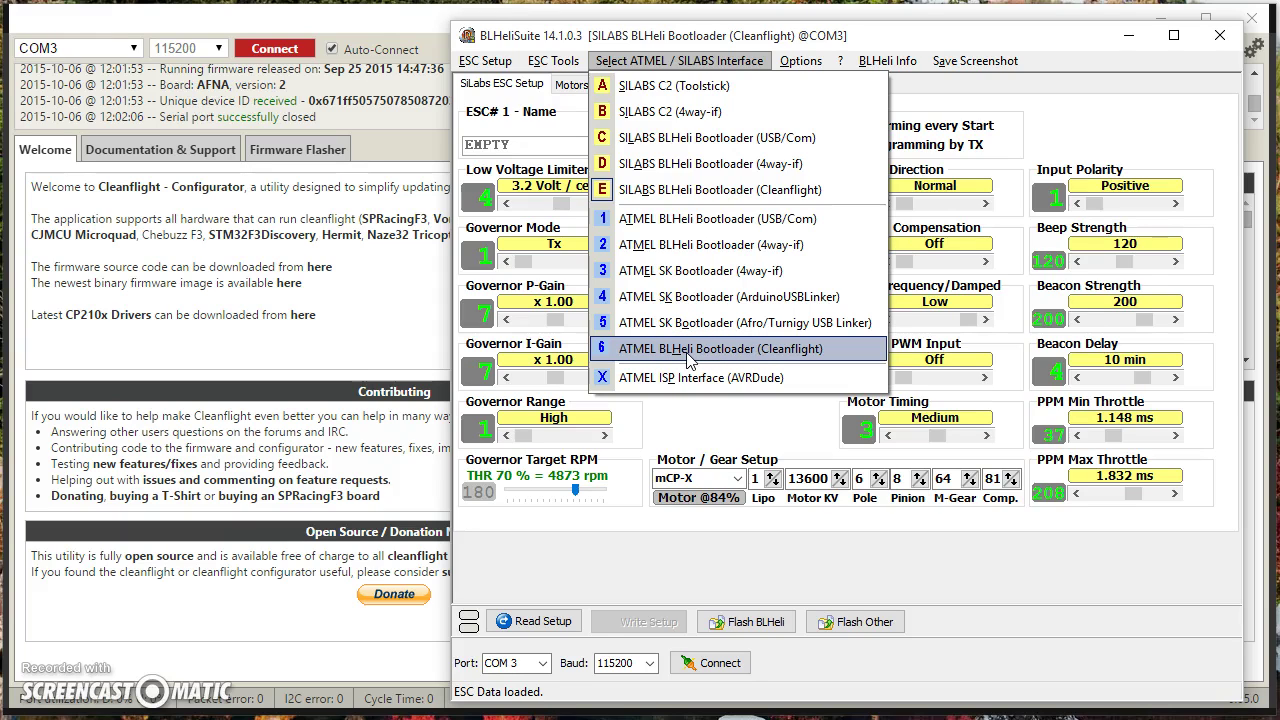
{"action": "left_click", "coordinate": [621, 199]}
{"action": "left_click", "coordinate": [706, 670]}
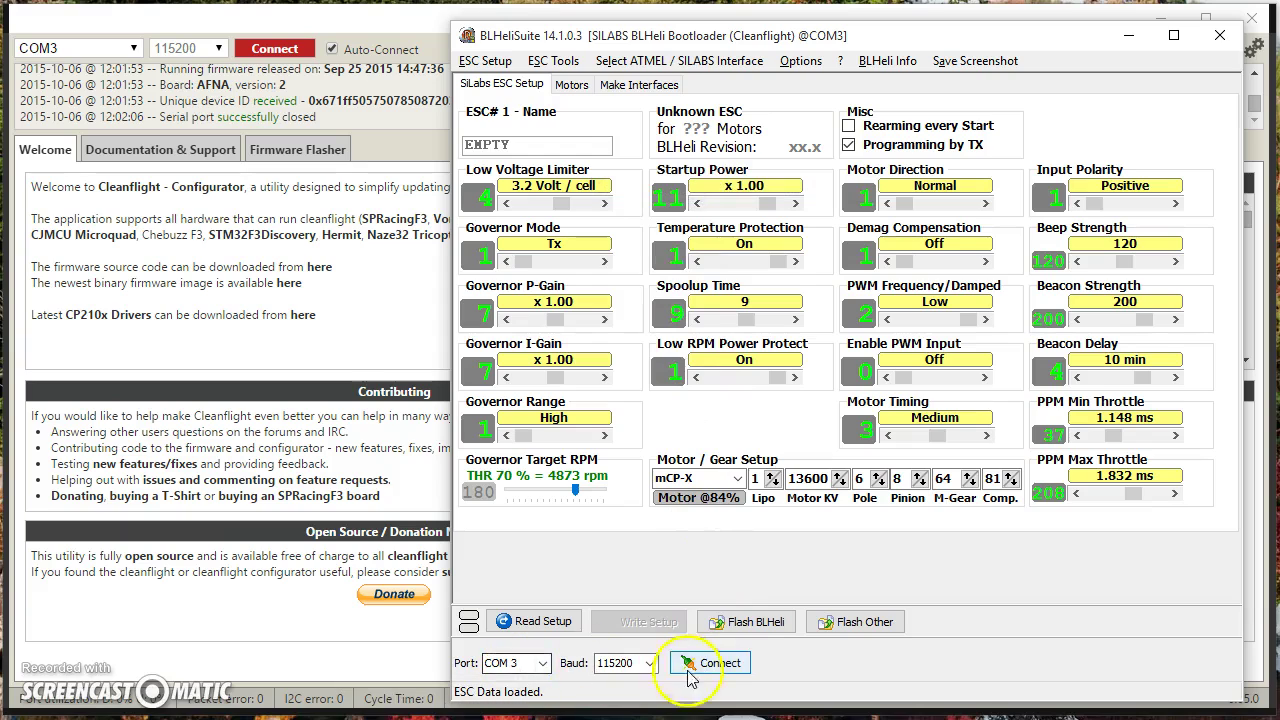
Step: Connect to the ESCs on COM 3 at 115200 baud and select ESC #1
{"action": "left_click", "coordinate": [697, 665]}
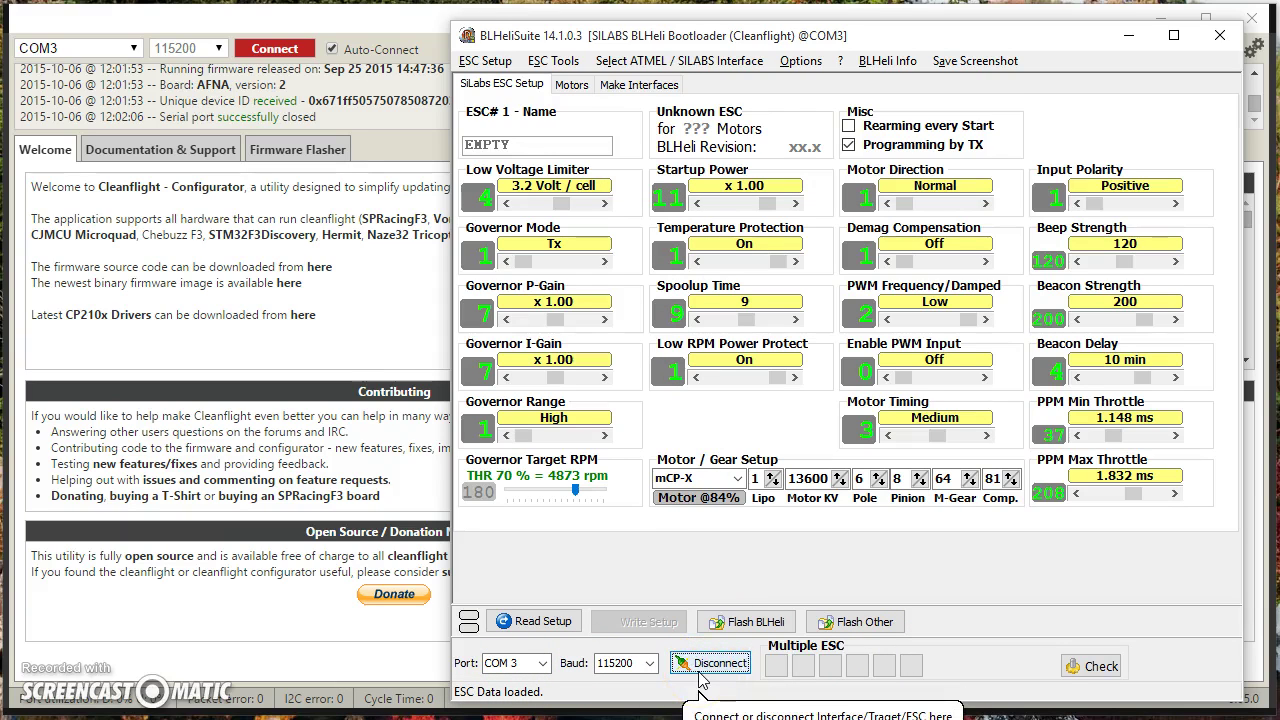
{"action": "left_click", "coordinate": [782, 670]}
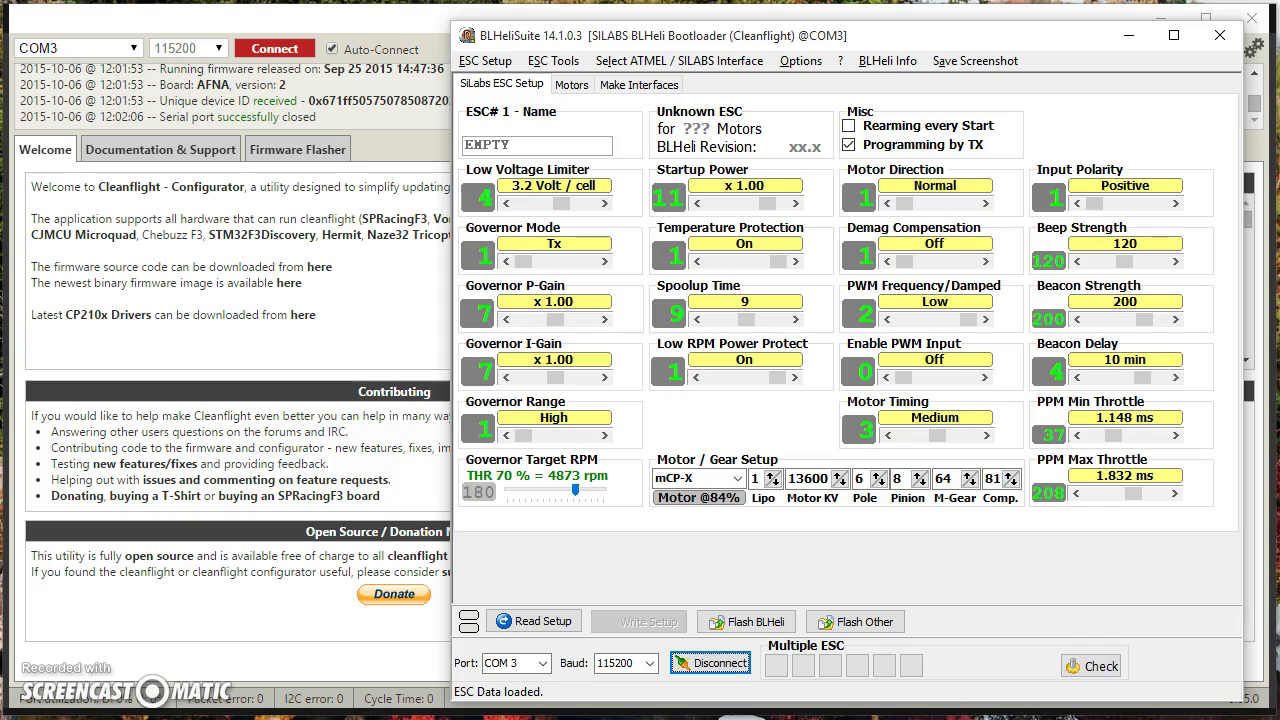
Step: Read ESC #1's setup and confirm the found-ESC list and success message
{"action": "left_click", "coordinate": [533, 622]}
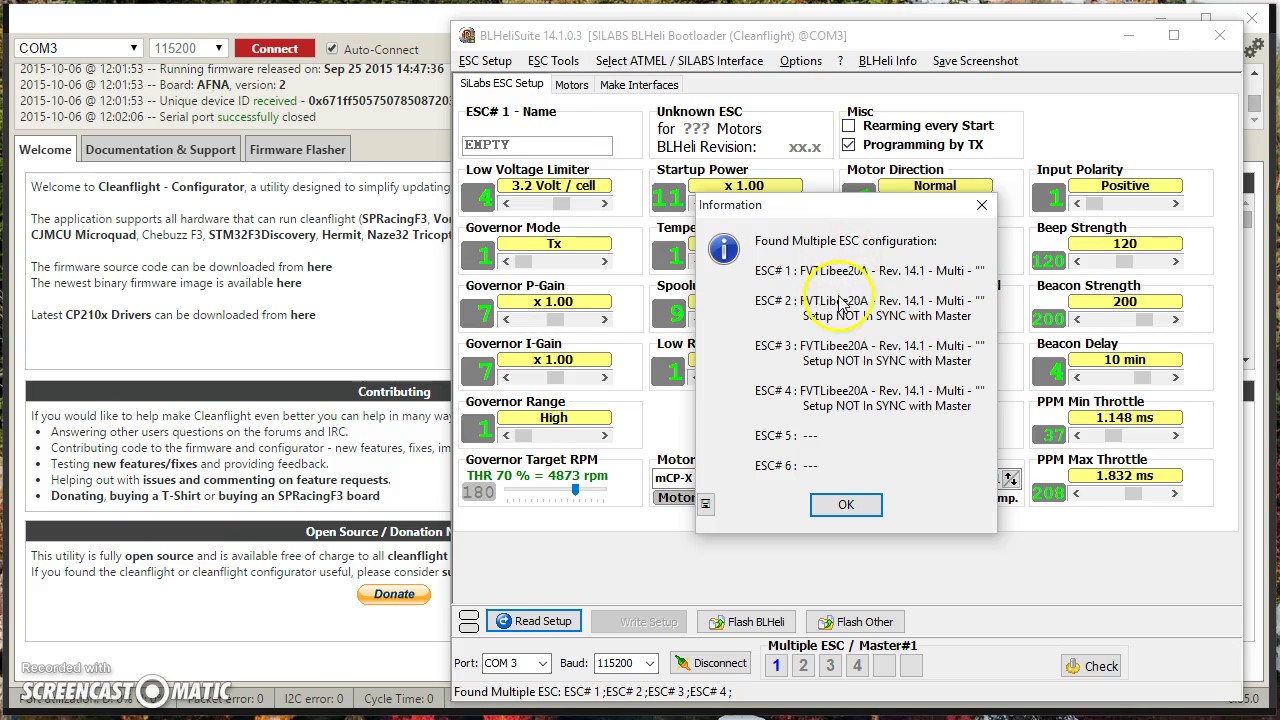
{"action": "left_click", "coordinate": [846, 504]}
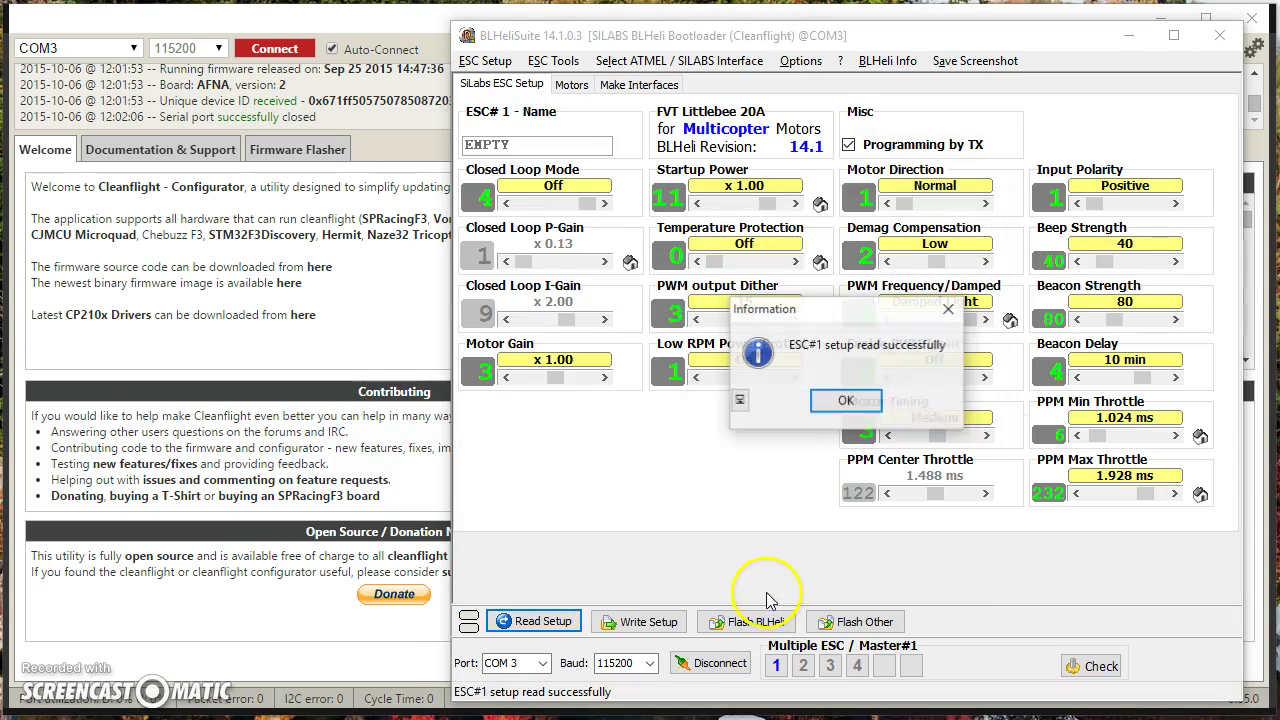
{"action": "left_click", "coordinate": [845, 400]}
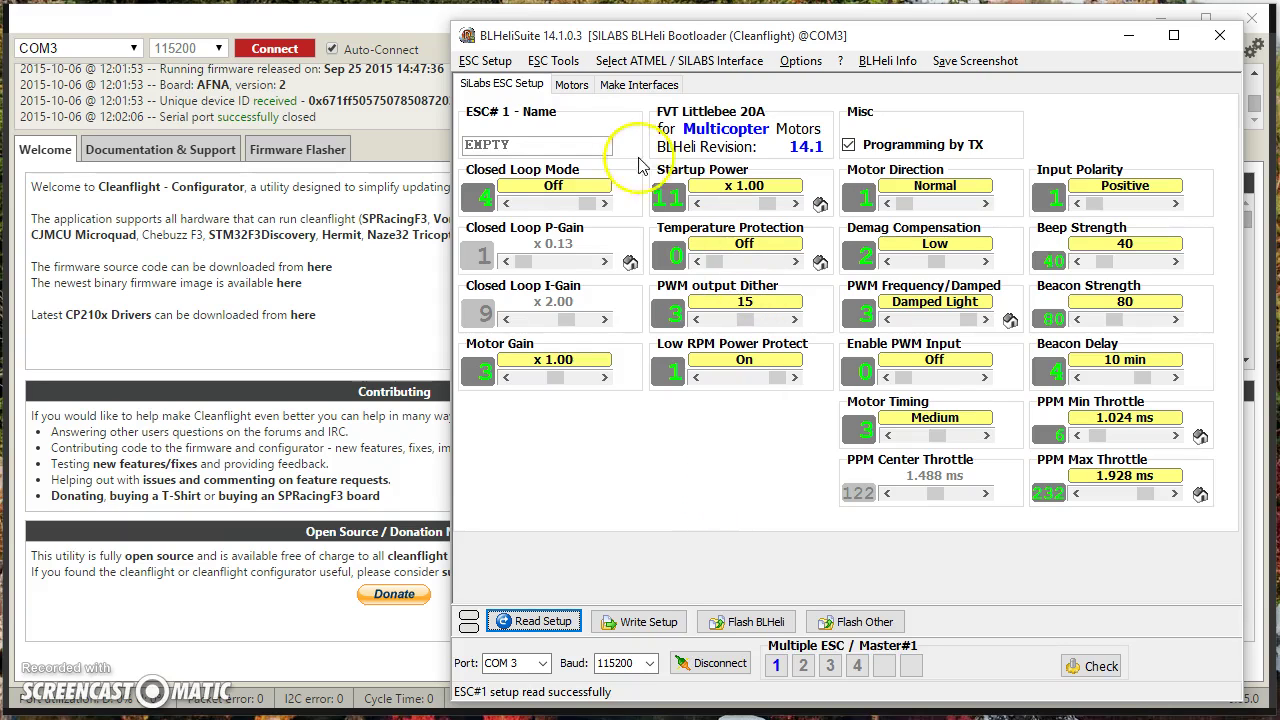
Step: Check the Motor Direction options explanation and reselect ESC 1
{"action": "left_click", "coordinate": [964, 194]}
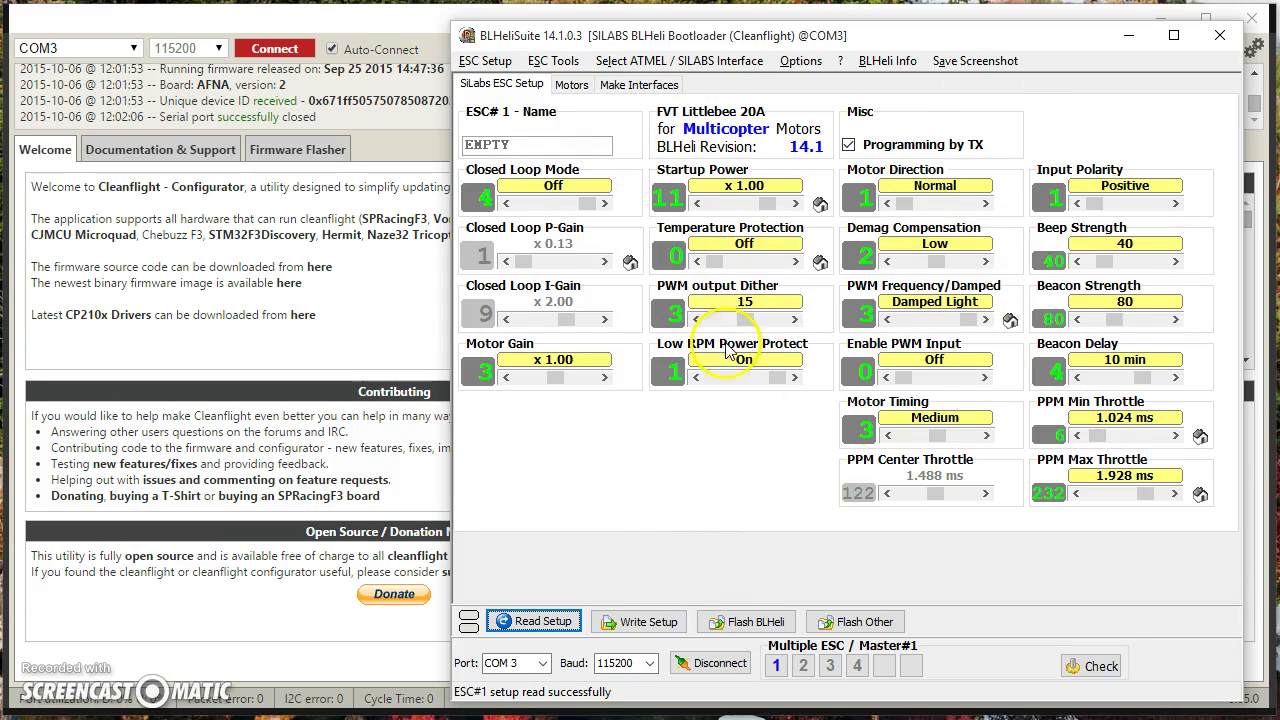
{"action": "left_click", "coordinate": [601, 508]}
{"action": "left_click", "coordinate": [778, 682]}
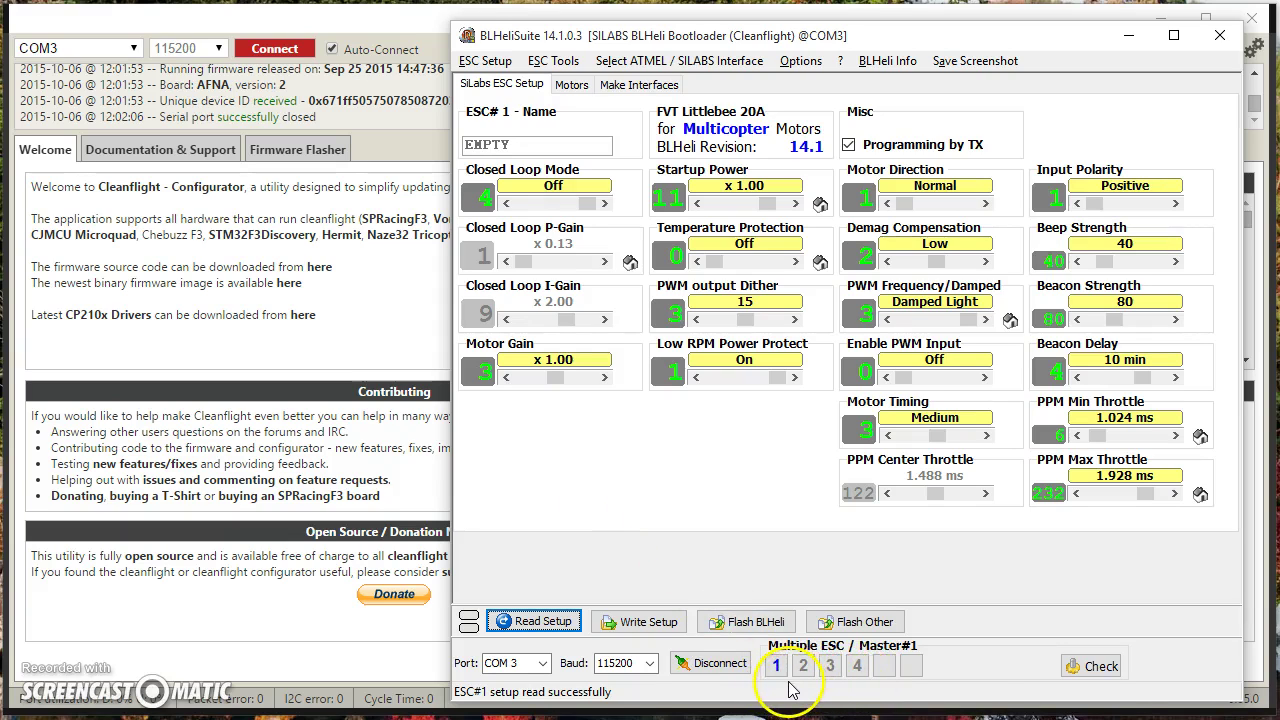
{"action": "left_click", "coordinate": [790, 686]}
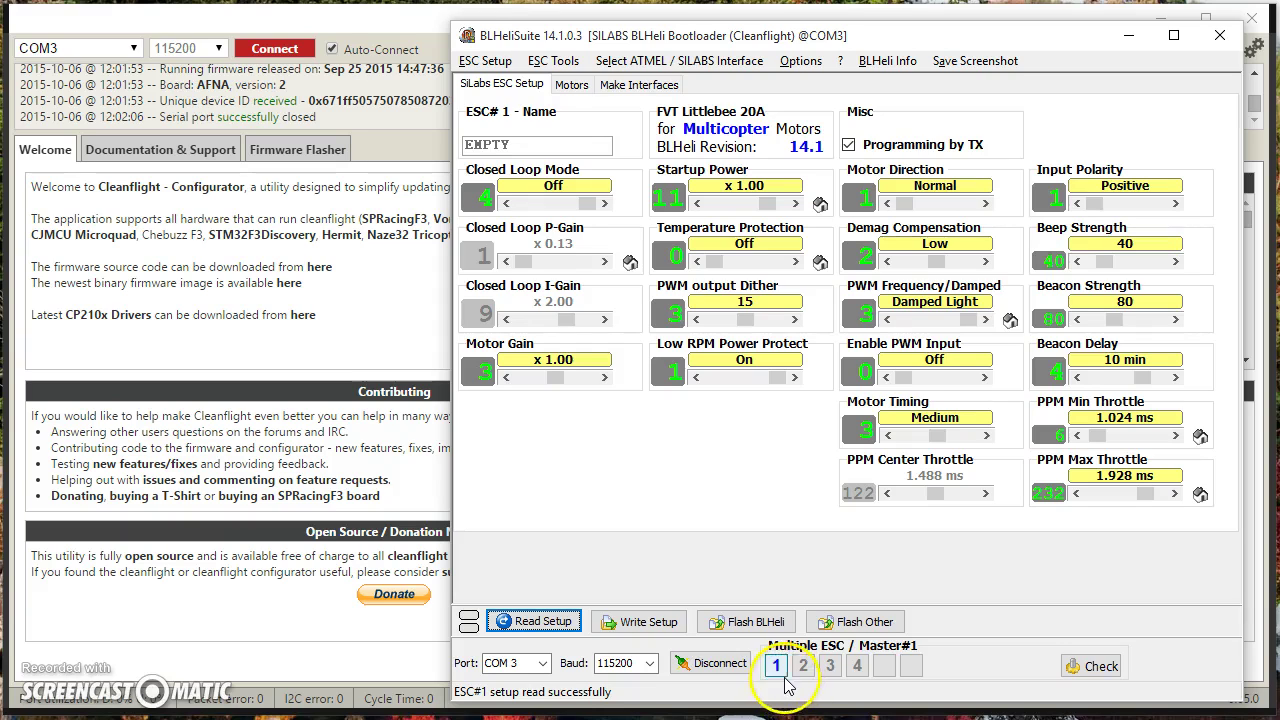
{"action": "left_click", "coordinate": [826, 690]}
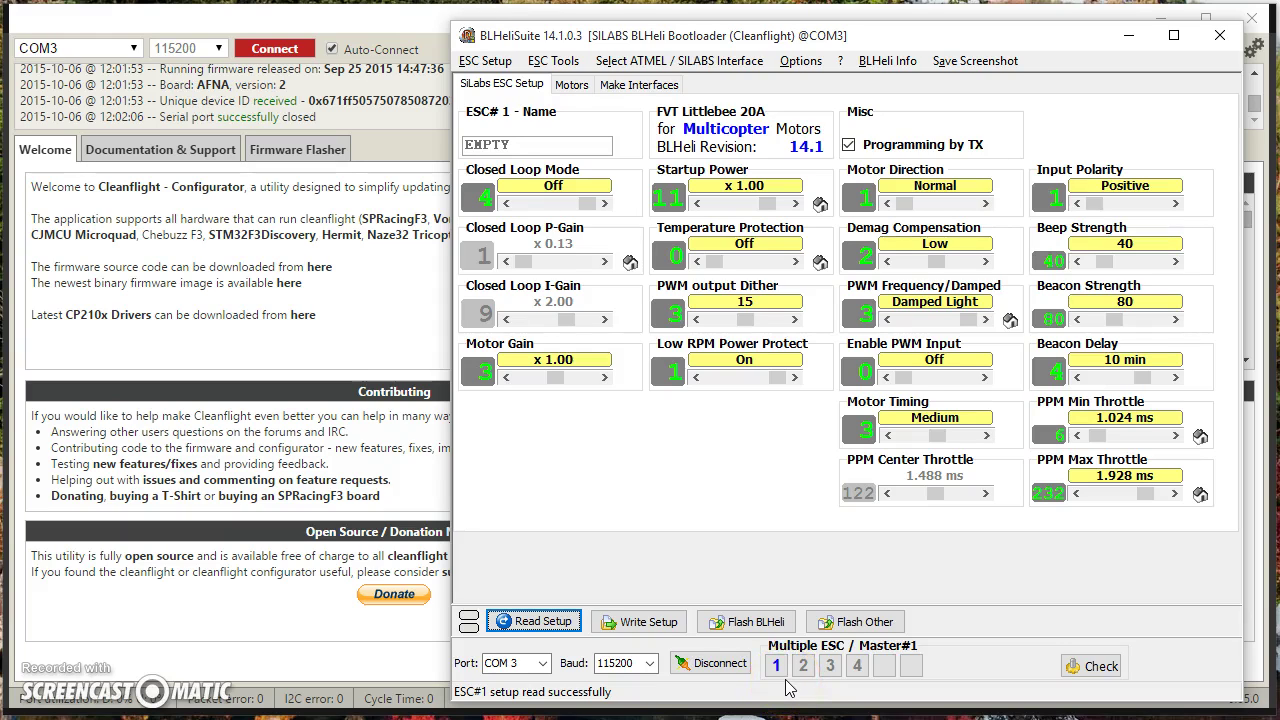
Step: Disconnect BLHeliSuite from the ESC
{"action": "left_click", "coordinate": [705, 520]}
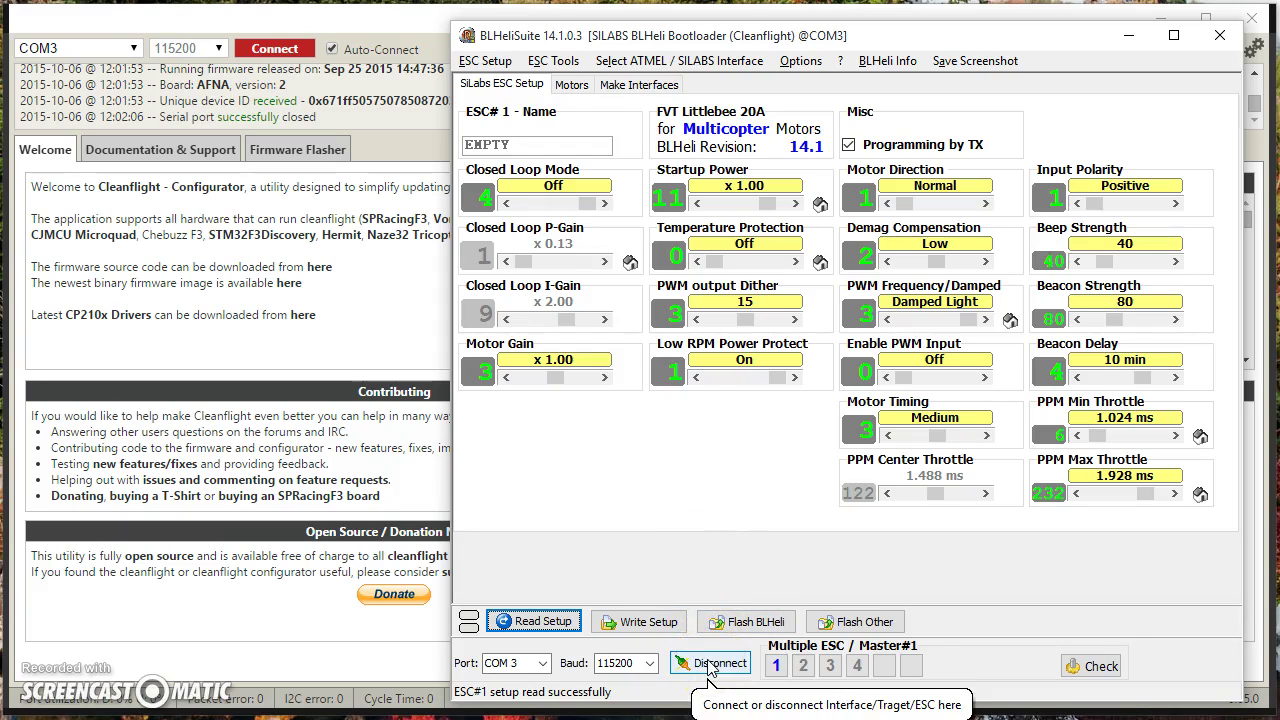
{"action": "left_click", "coordinate": [709, 668]}
{"action": "left_click", "coordinate": [672, 545]}
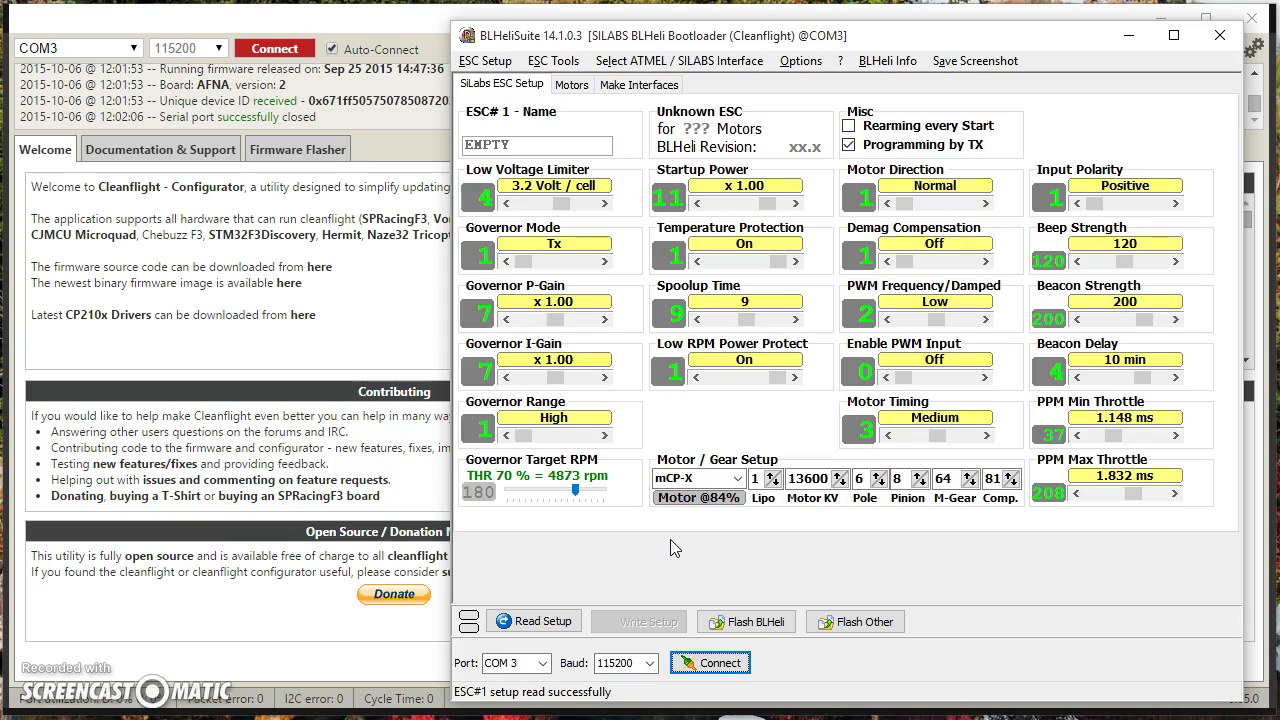
{"action": "left_click", "coordinate": [694, 652]}
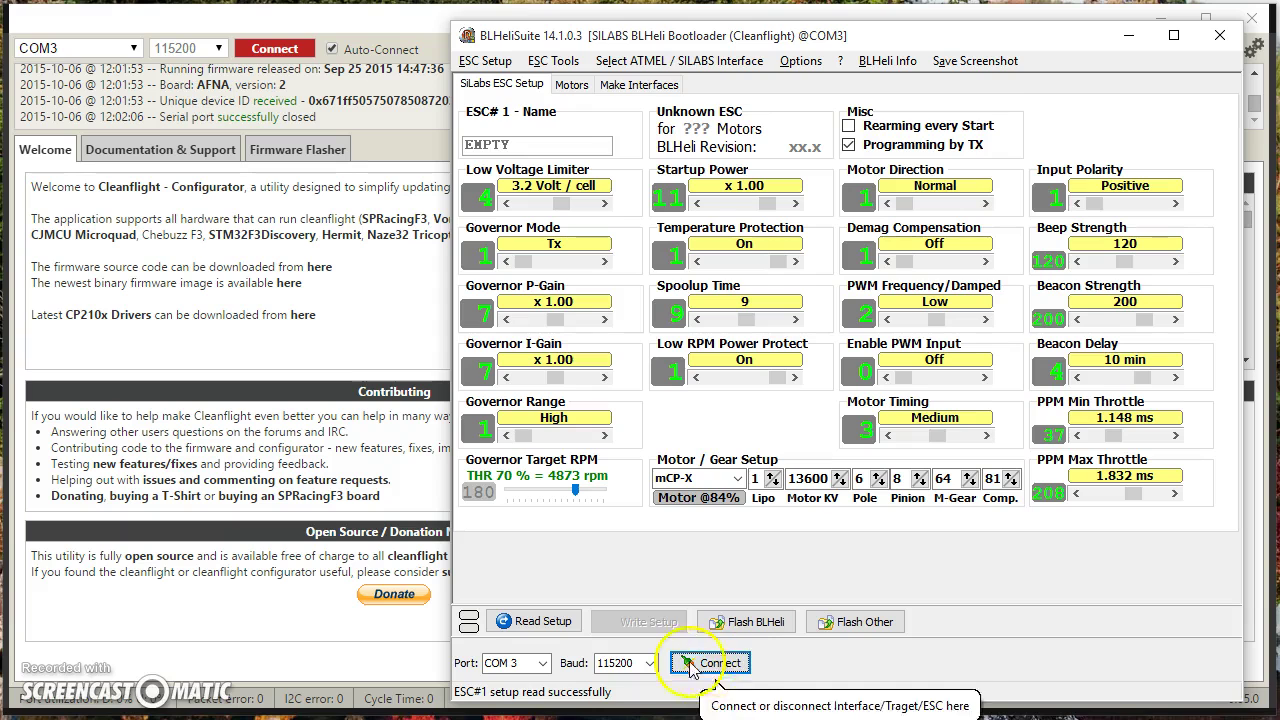
Step: Connect and then close Cleanflight's serial port, returning to BLHeliSuite
{"action": "left_click", "coordinate": [283, 48]}
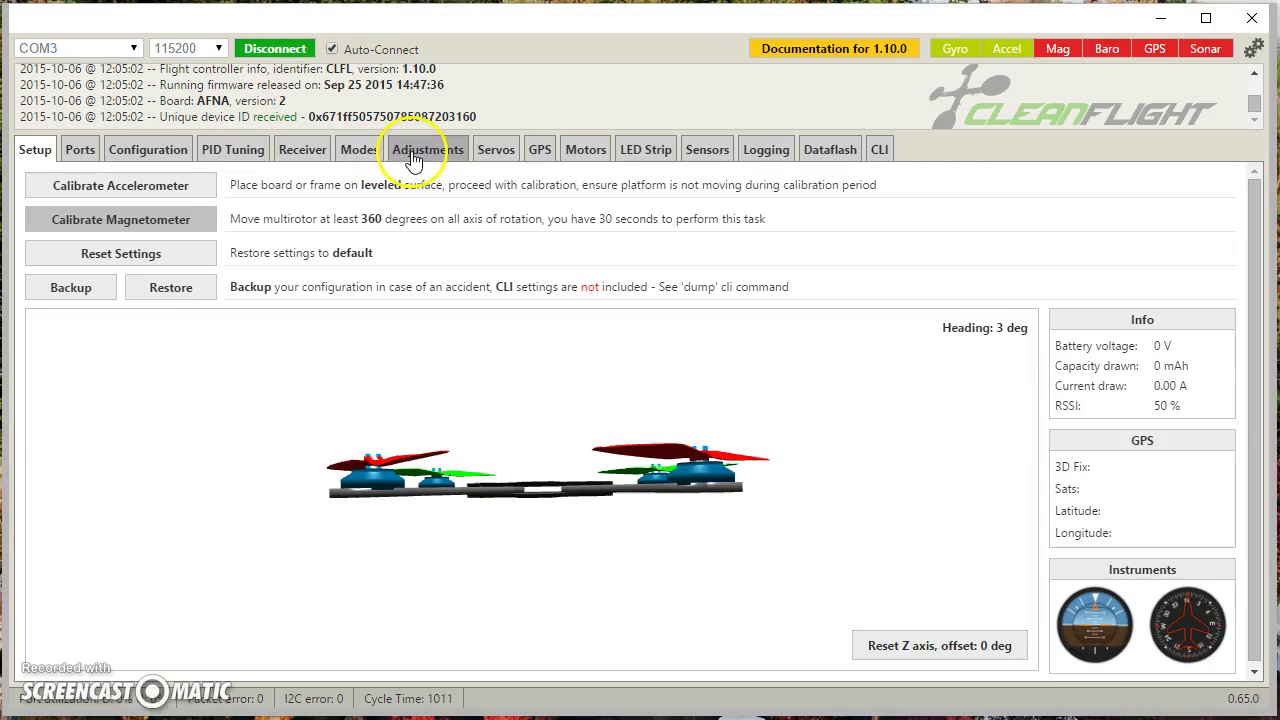
{"action": "left_click", "coordinate": [262, 52]}
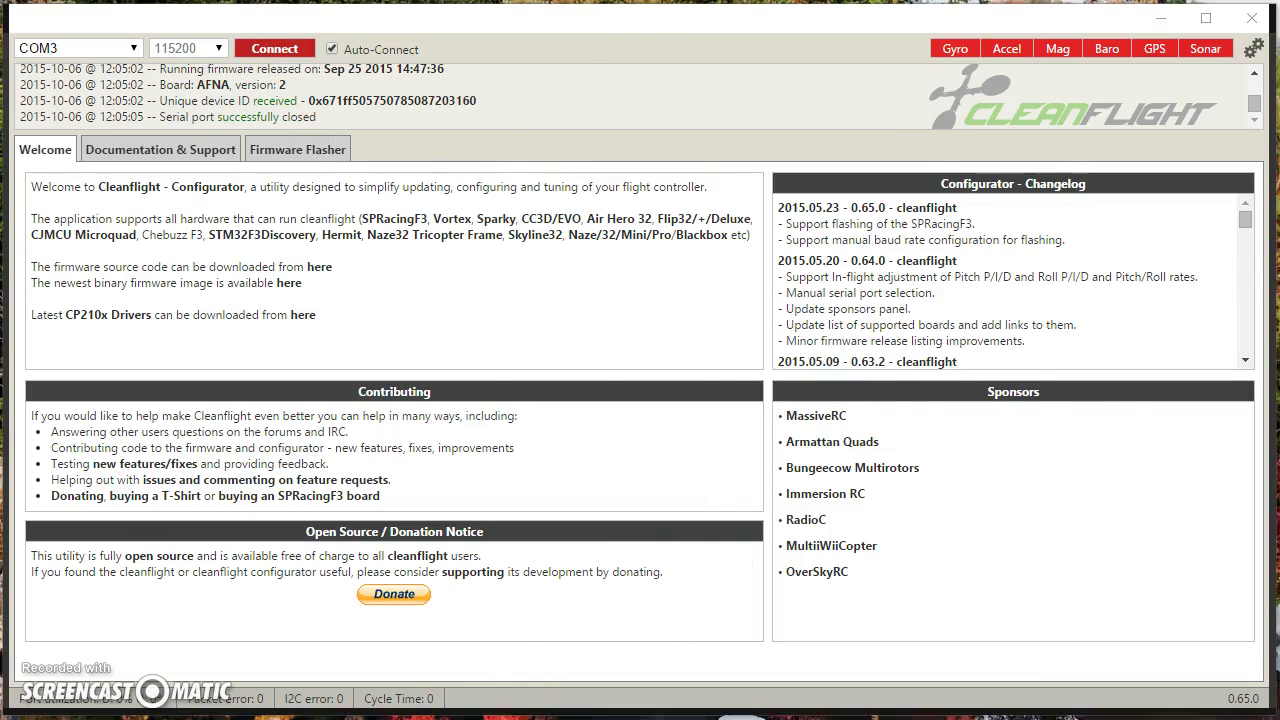
{"action": "key", "text": "alt+Tab"}
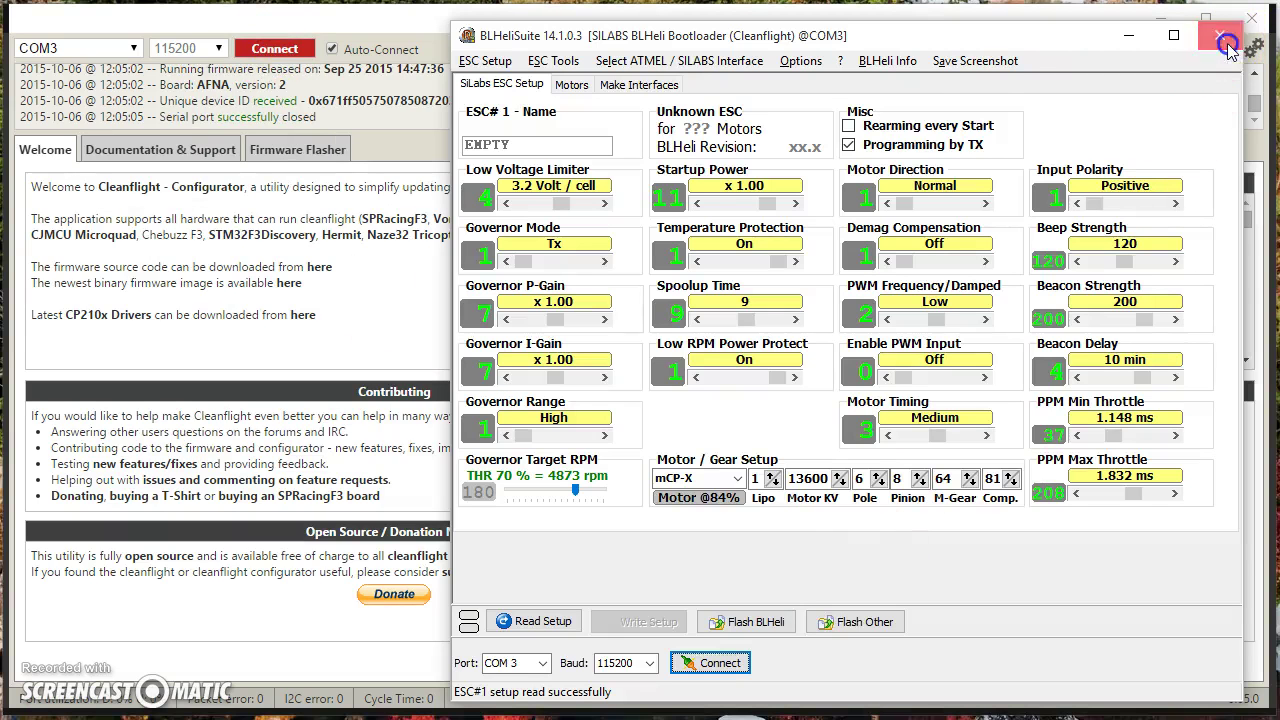
Step: Close and reopen BLHeliSuite, then bring up the programming interface list
{"action": "left_click", "coordinate": [1228, 48]}
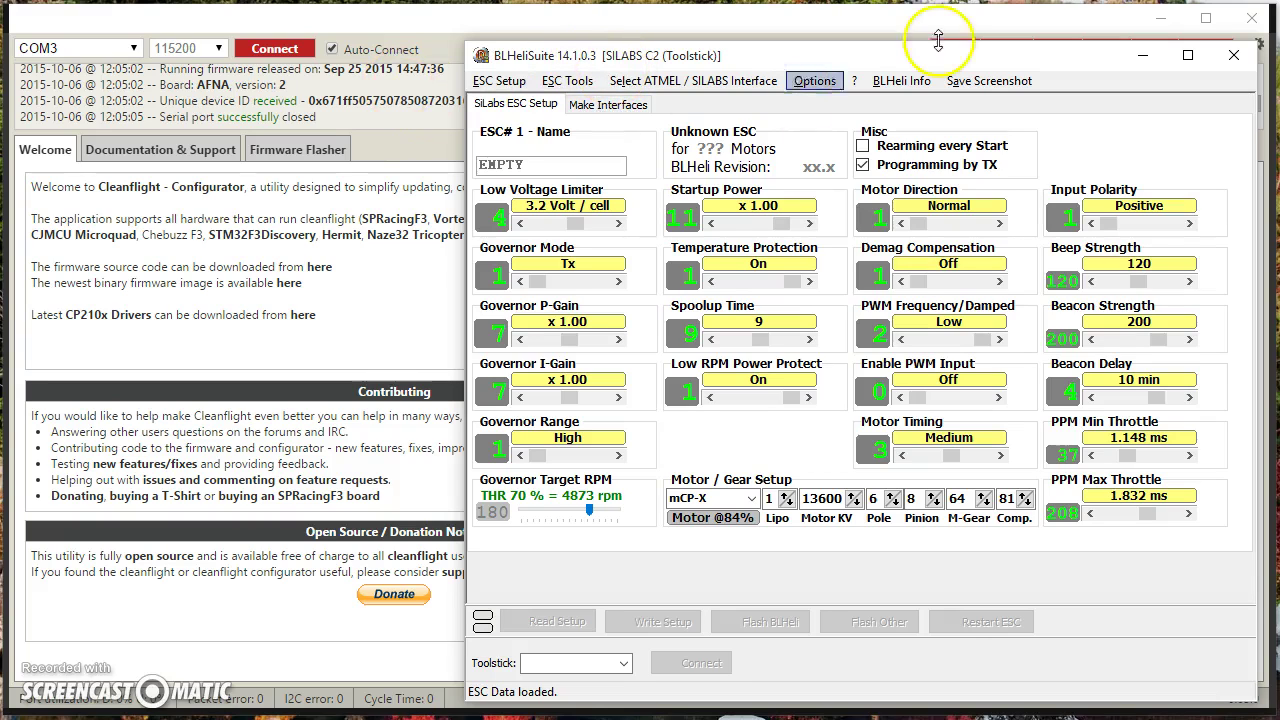
{"action": "left_click", "coordinate": [1233, 55]}
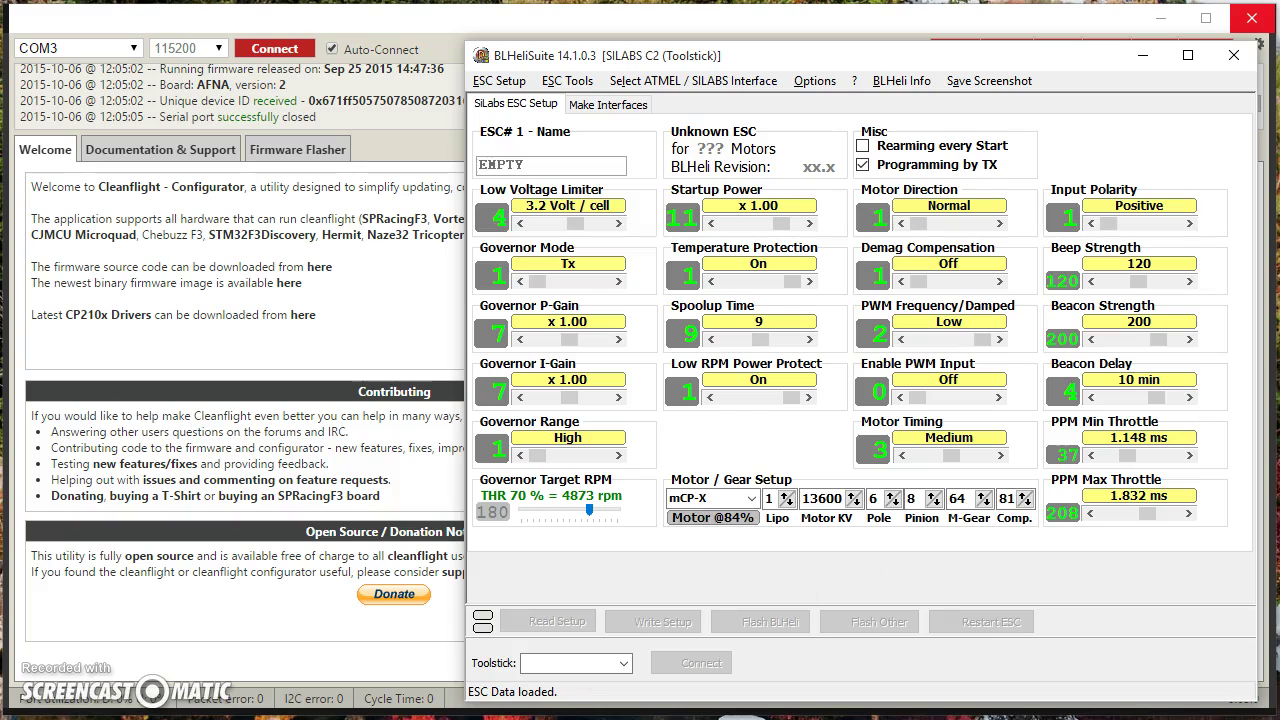
{"action": "left_click", "coordinate": [586, 663]}
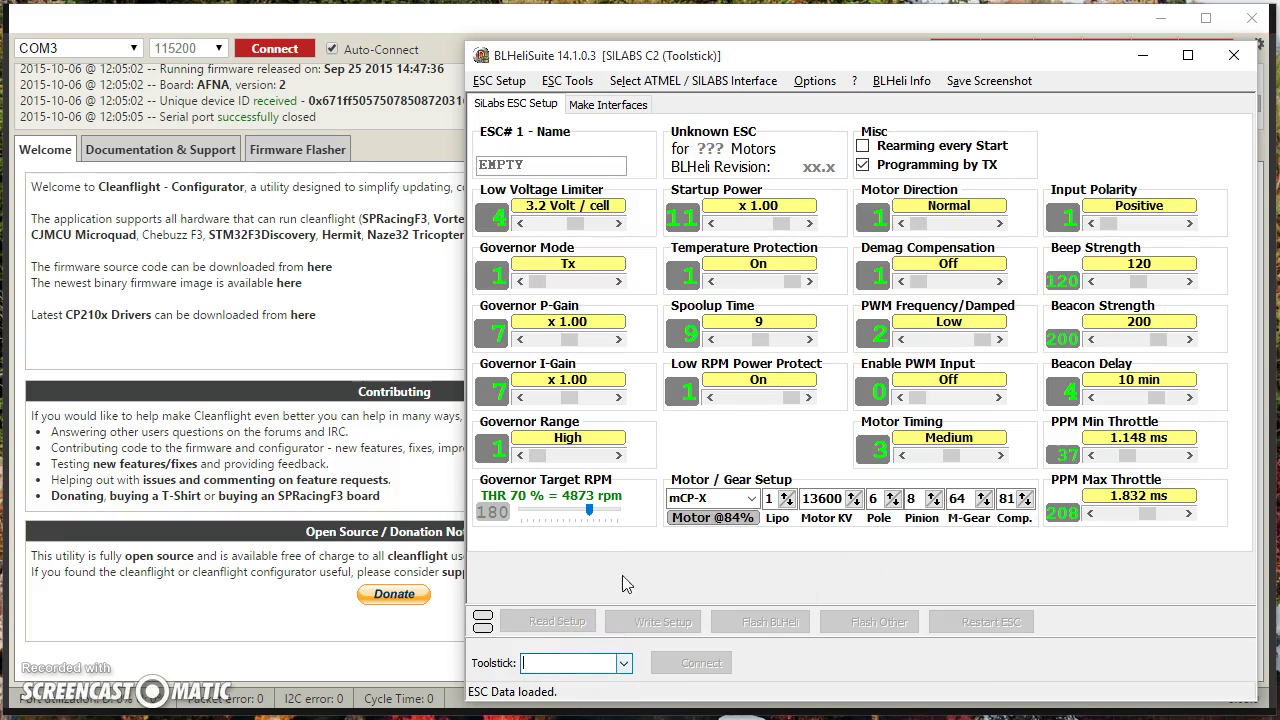
{"action": "left_click", "coordinate": [641, 80]}
Step: Pick the Cleanflight passthrough, connect on COM 3 and read the ESC setup
{"action": "left_click", "coordinate": [680, 209]}
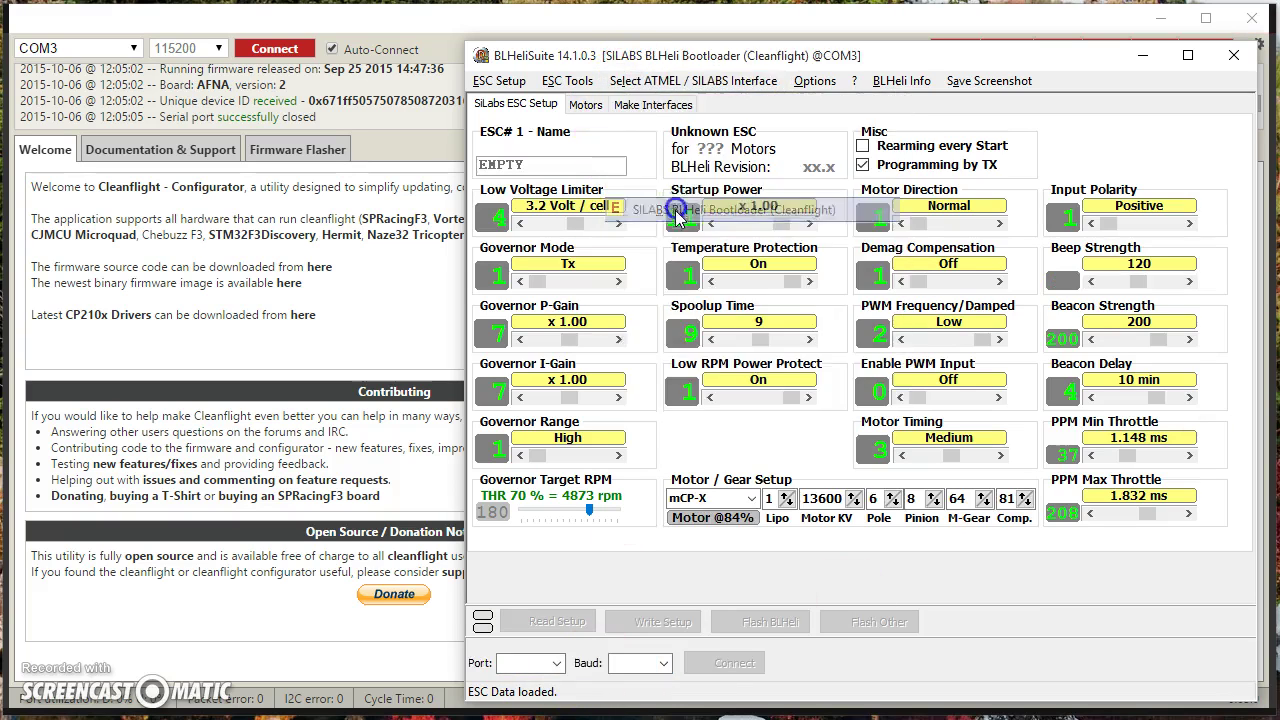
{"action": "left_click", "coordinate": [728, 662]}
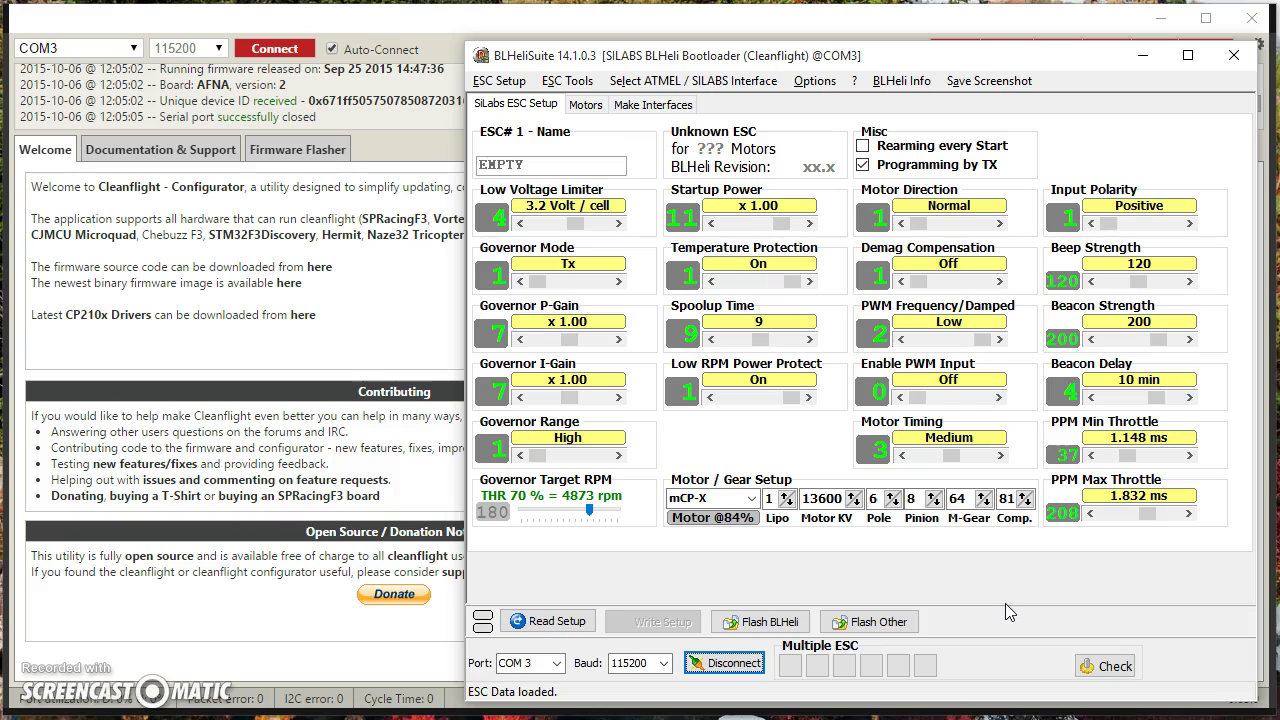
{"action": "left_click", "coordinate": [556, 621]}
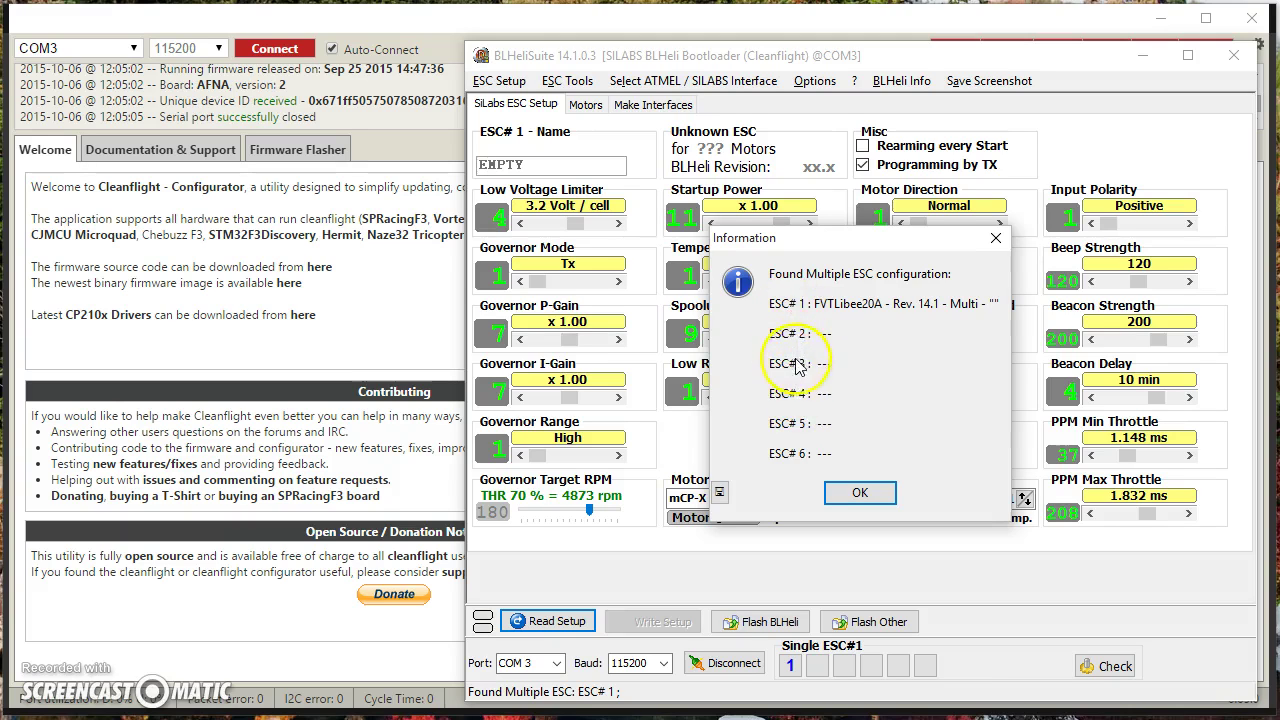
Step: Dismiss the ESC report and turn on Enable Log in the Options menu
{"action": "left_click", "coordinate": [860, 493]}
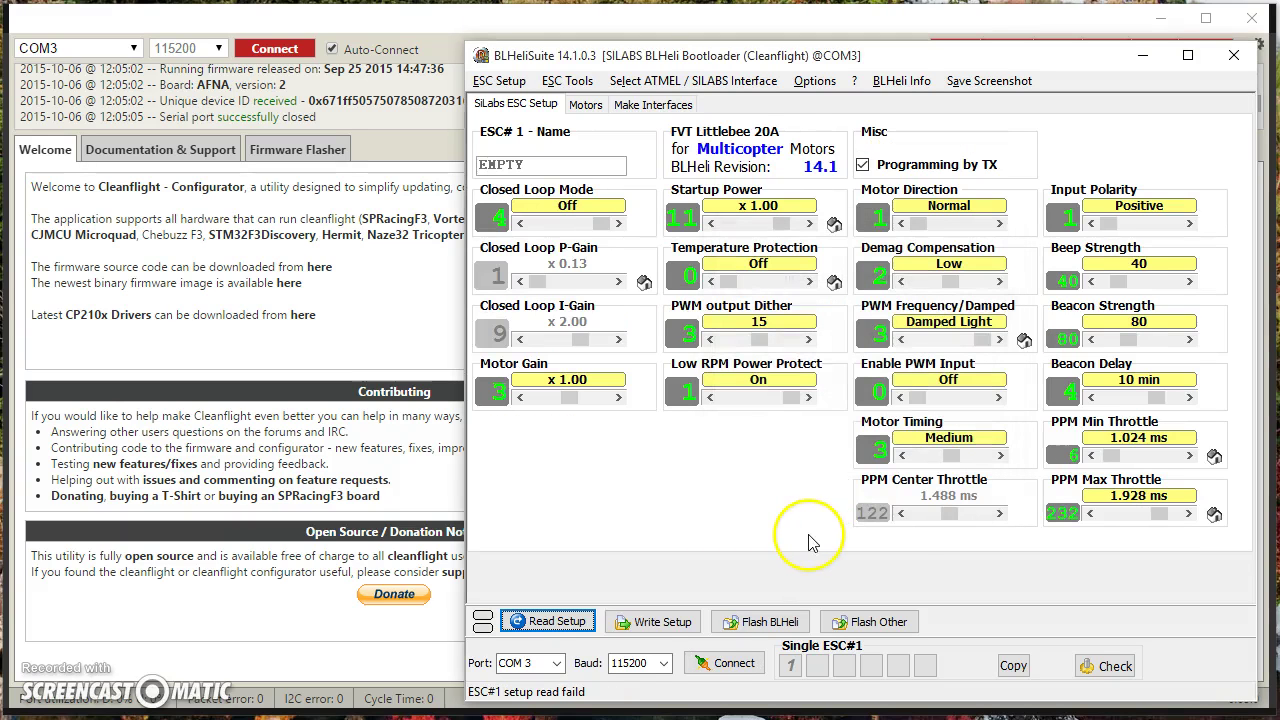
{"action": "left_click", "coordinate": [815, 80]}
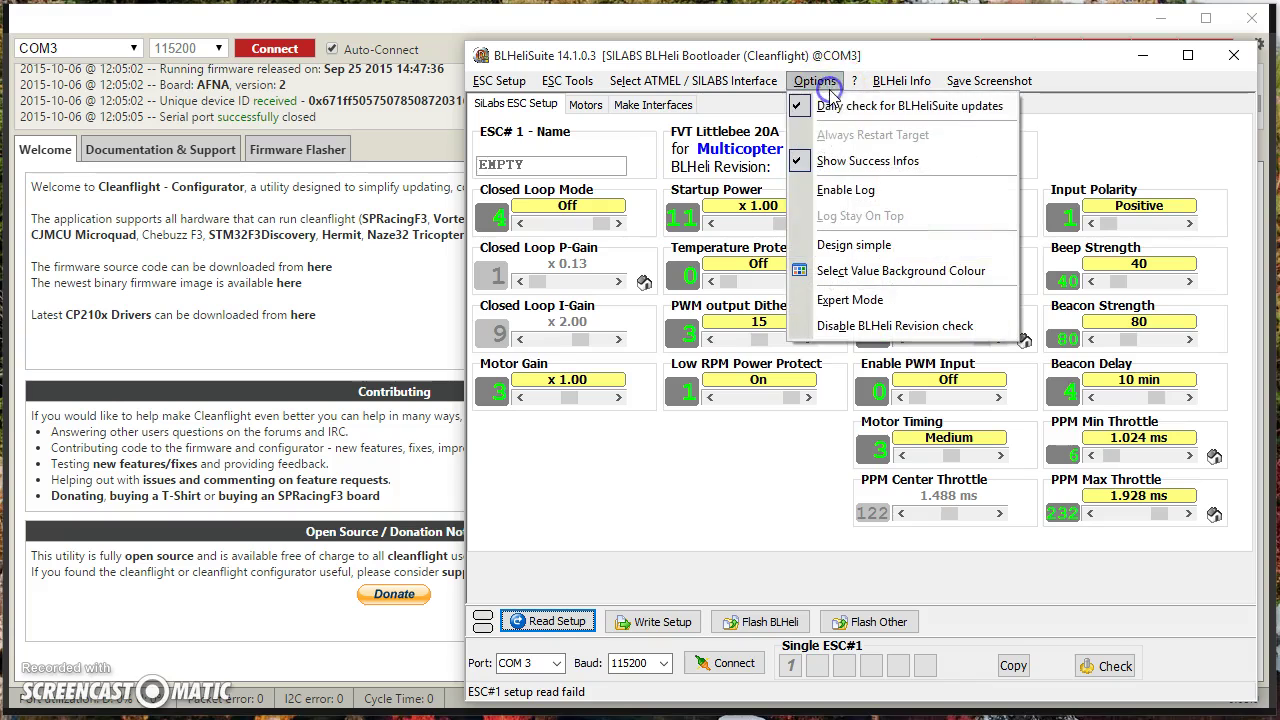
{"action": "left_click", "coordinate": [835, 193]}
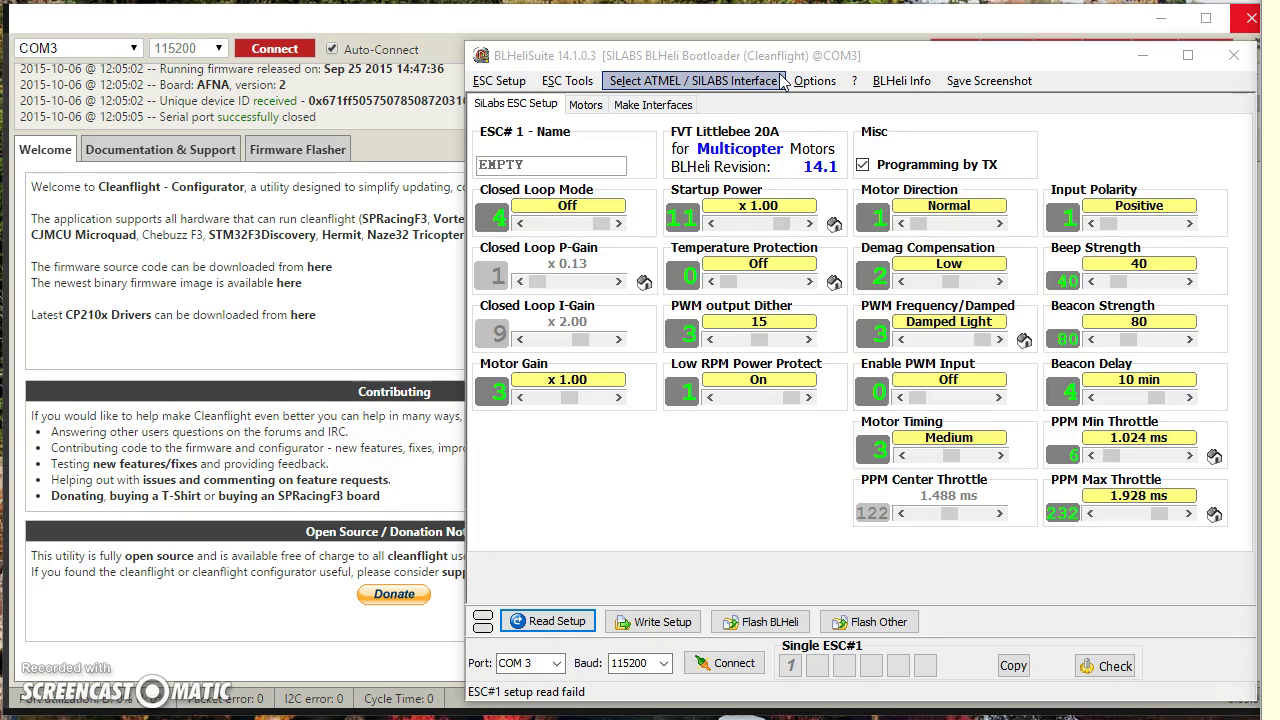
{"action": "left_click", "coordinate": [815, 80]}
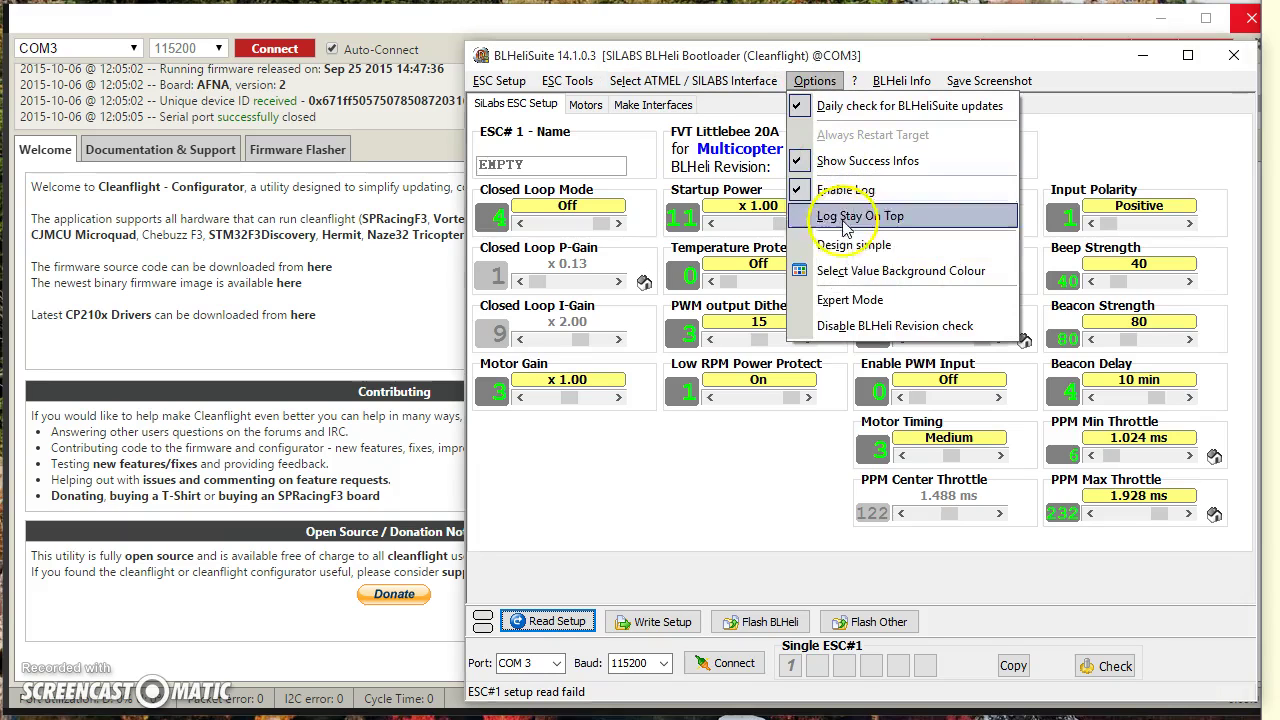
{"action": "left_click", "coordinate": [899, 201]}
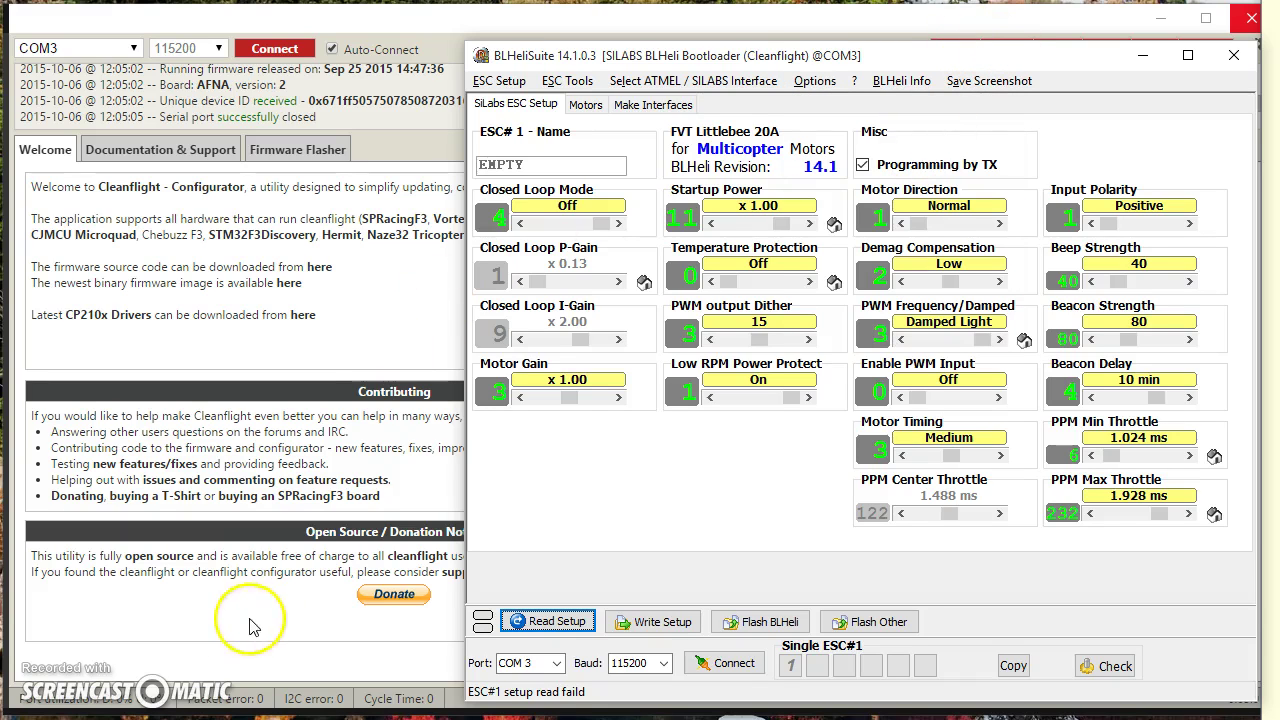